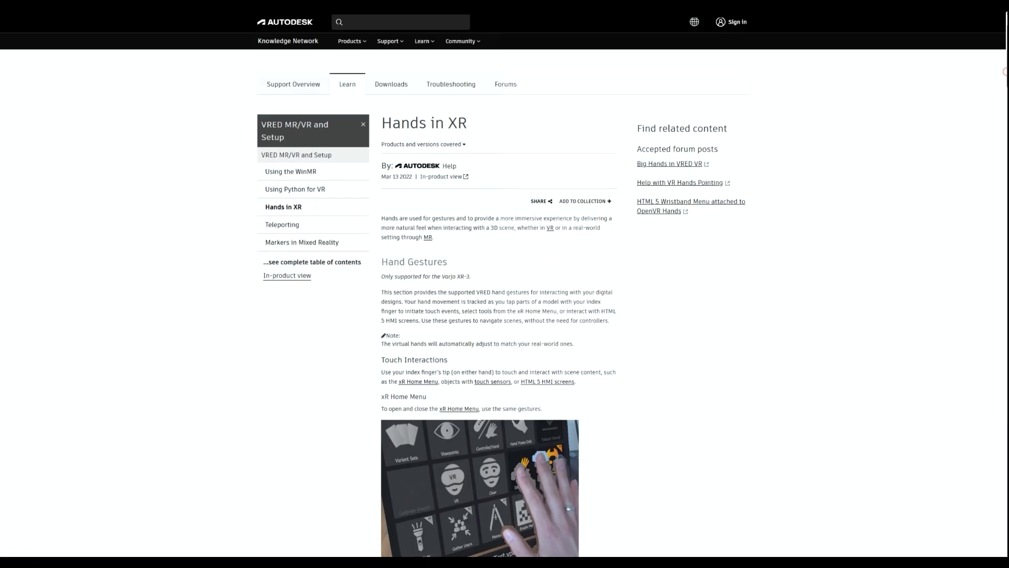
- Scroll the Hands in XR page past the Hand Gestures and xR Home Menu sections
scroll(632, 303, "down", 1)
scroll(503, 304, "down", 5)
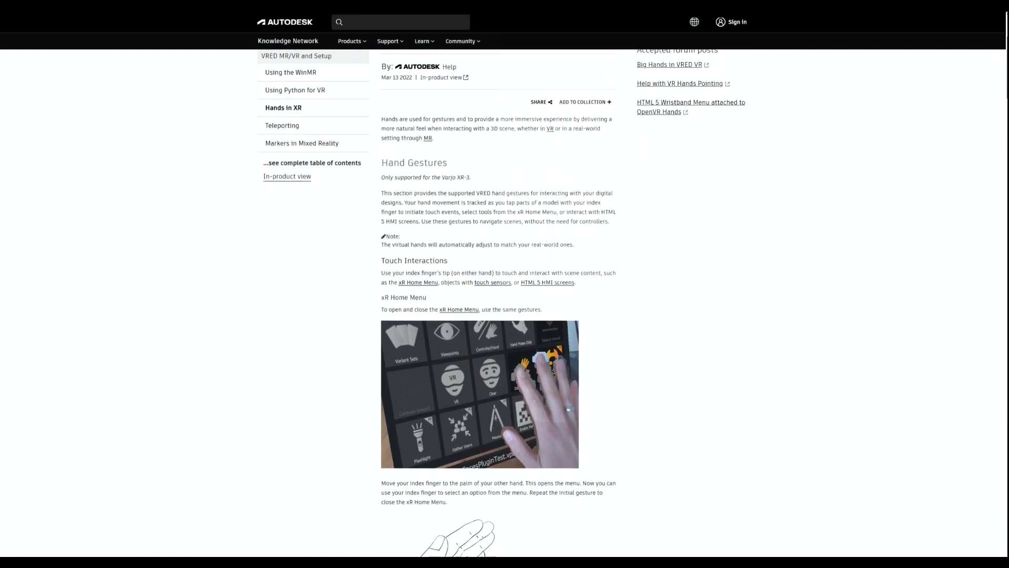
scroll(502, 303, "down", 1)
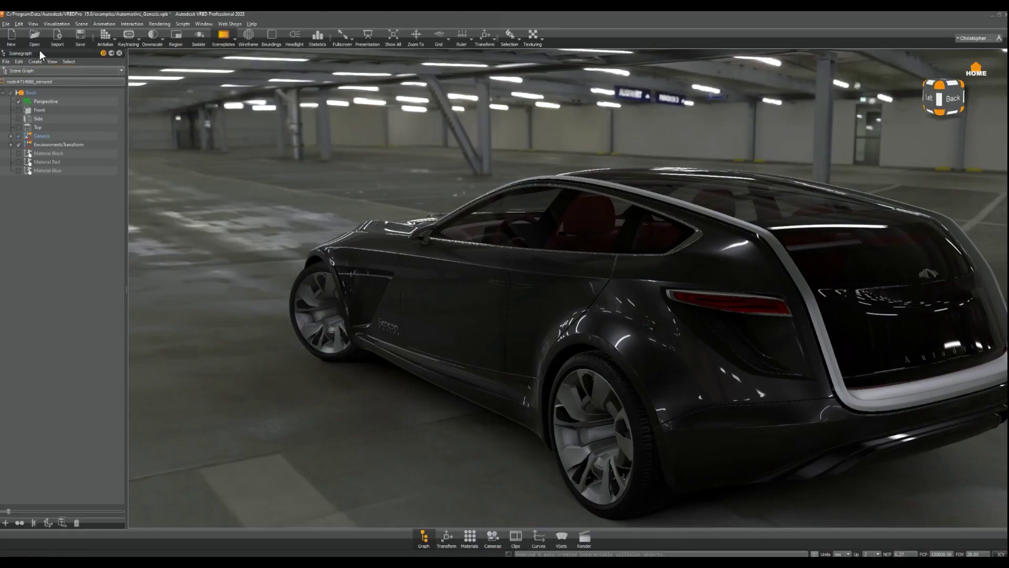
- Send the viewport to the OpenVR HMD display via View > Display
left_click(33, 24)
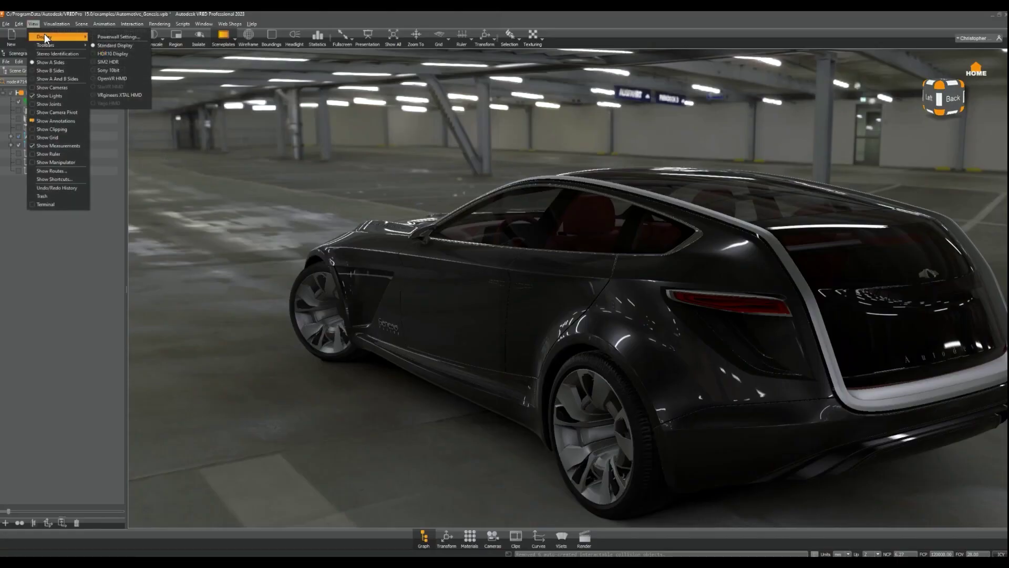
left_click(112, 79)
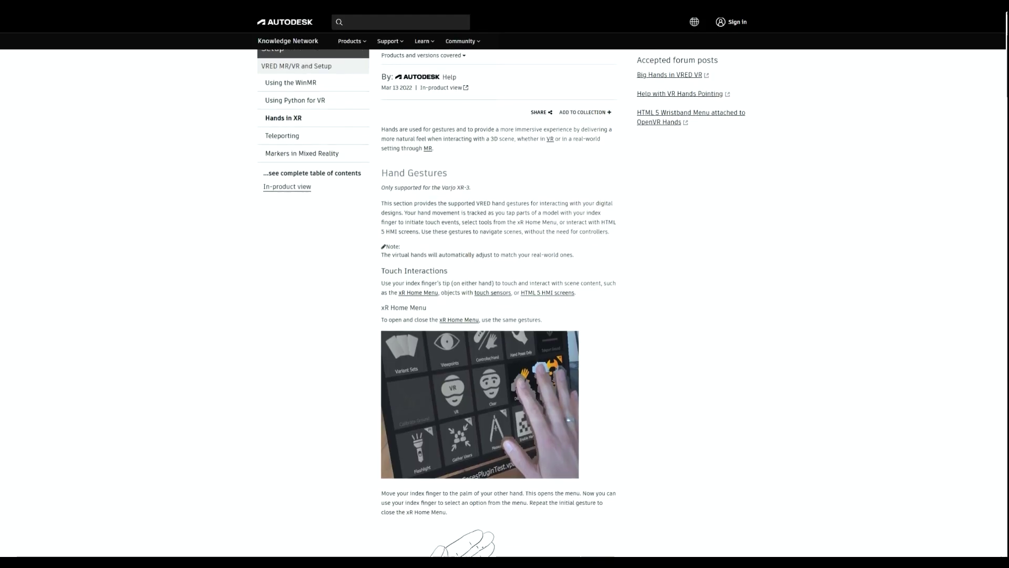
- Scroll the Hands in XR page to the Teleport Orientation and Teleporting sections
scroll(500, 316, "down", 5)
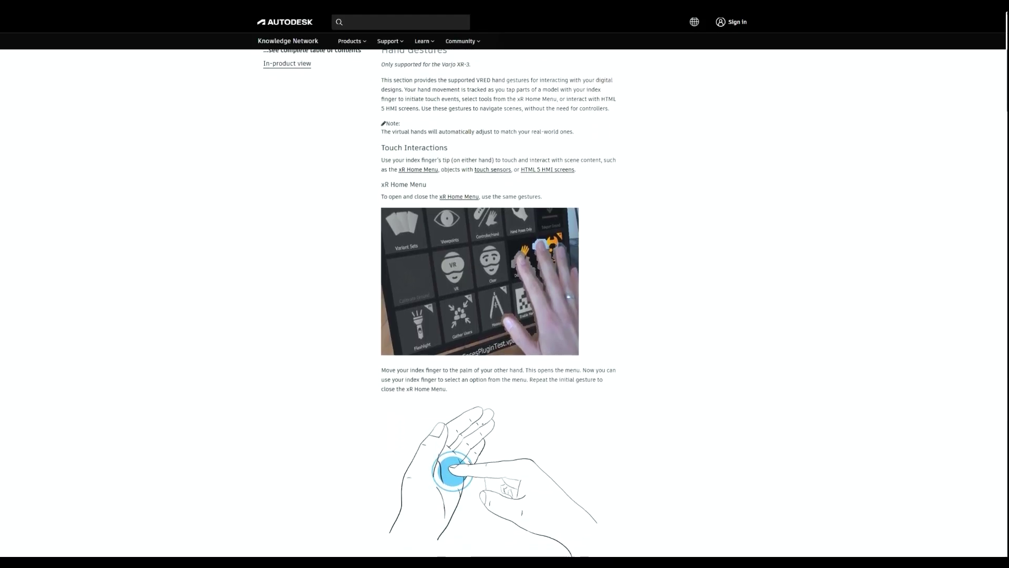
scroll(500, 316, "down", 5)
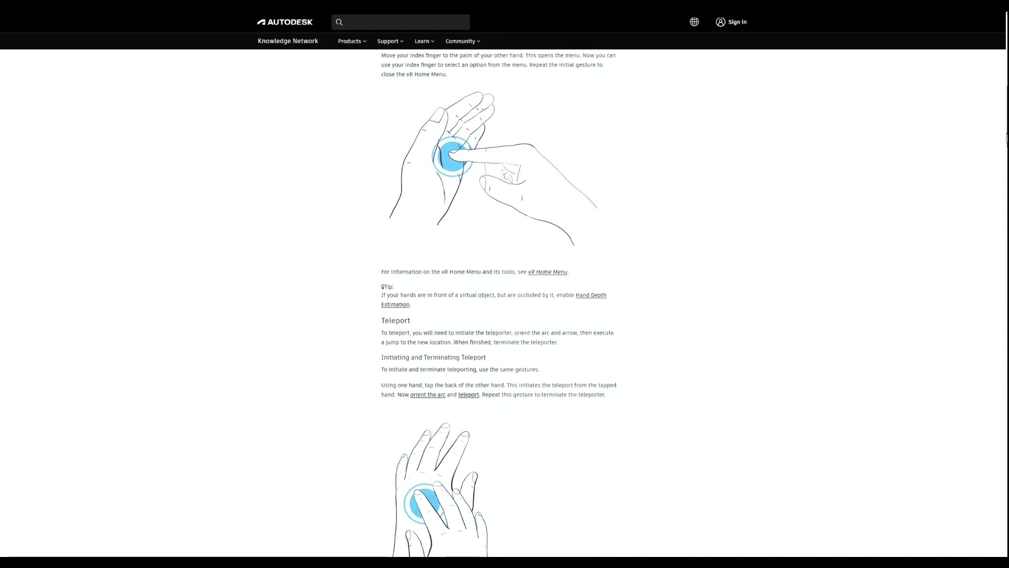
left_click_drag(1006, 144, 1005, 194)
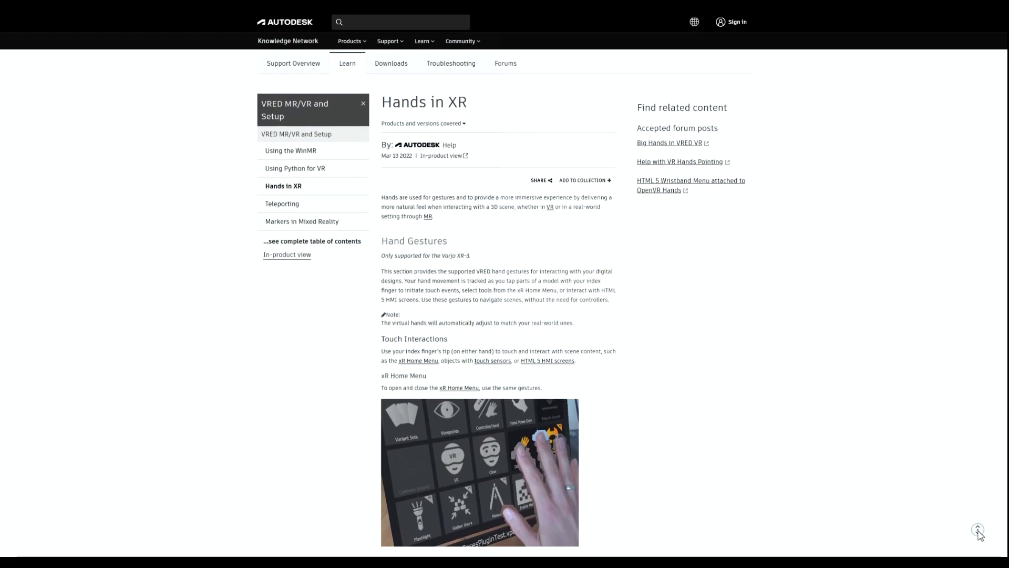
scroll(981, 534, "down", 4)
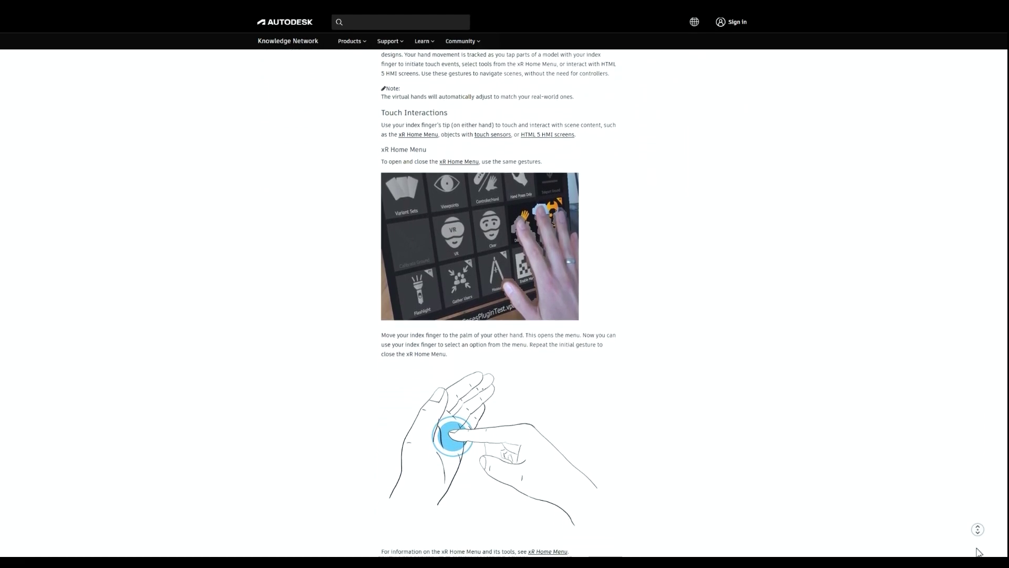
scroll(979, 552, "down", 5)
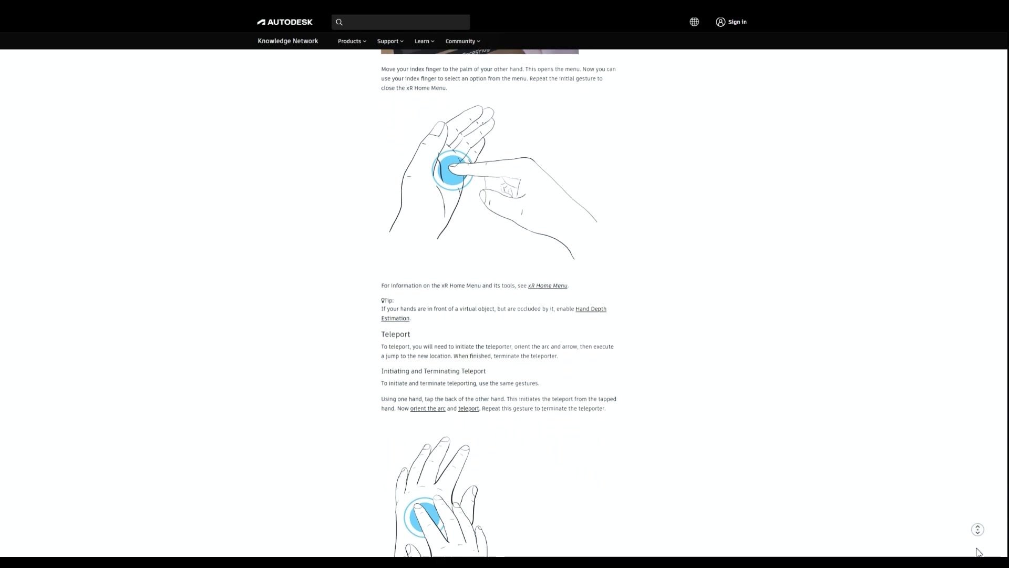
scroll(979, 552, "down", 4)
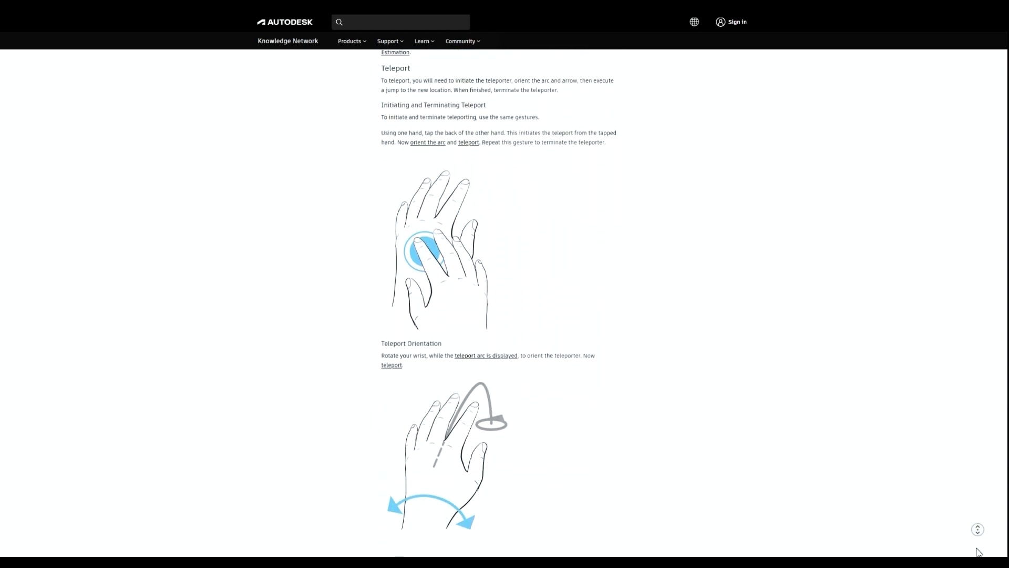
scroll(978, 552, "down", 4)
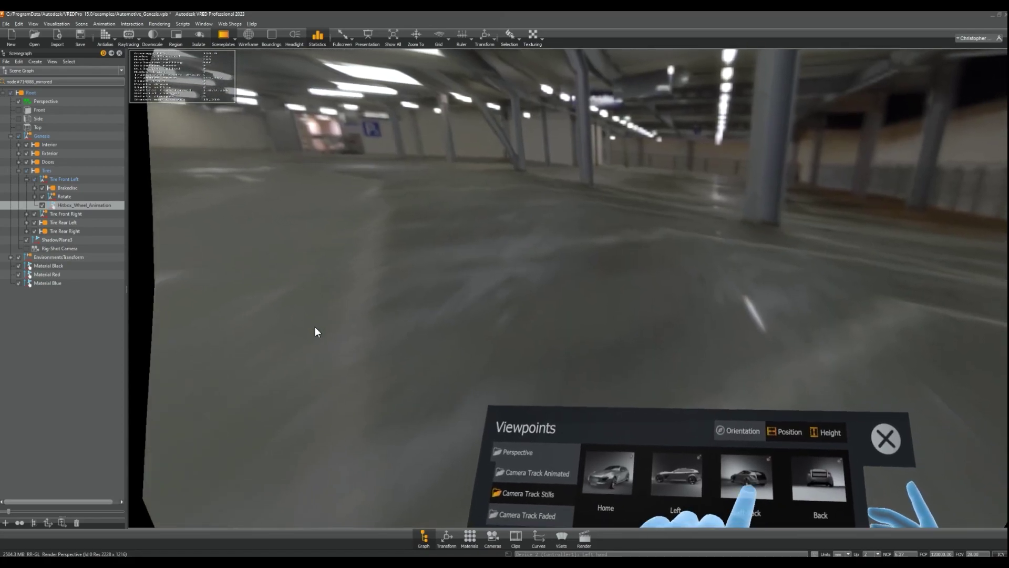
- Jump the VR view to the viewpoint behind the car
left_click(119, 53)
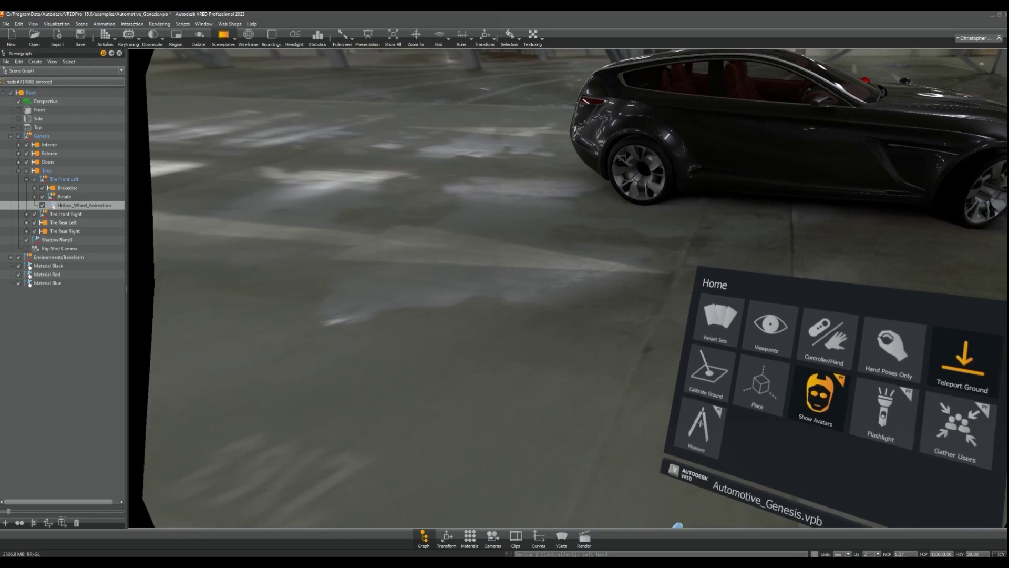
- Show the rendering statistics overlay and select the Home viewpoint in the Camera Editor
left_click(317, 36)
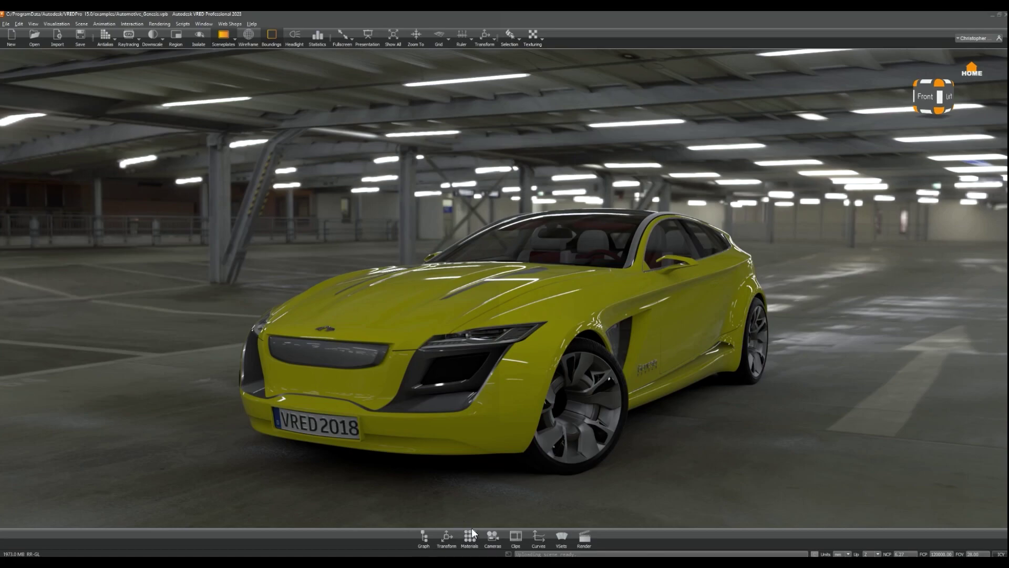
left_click(497, 541)
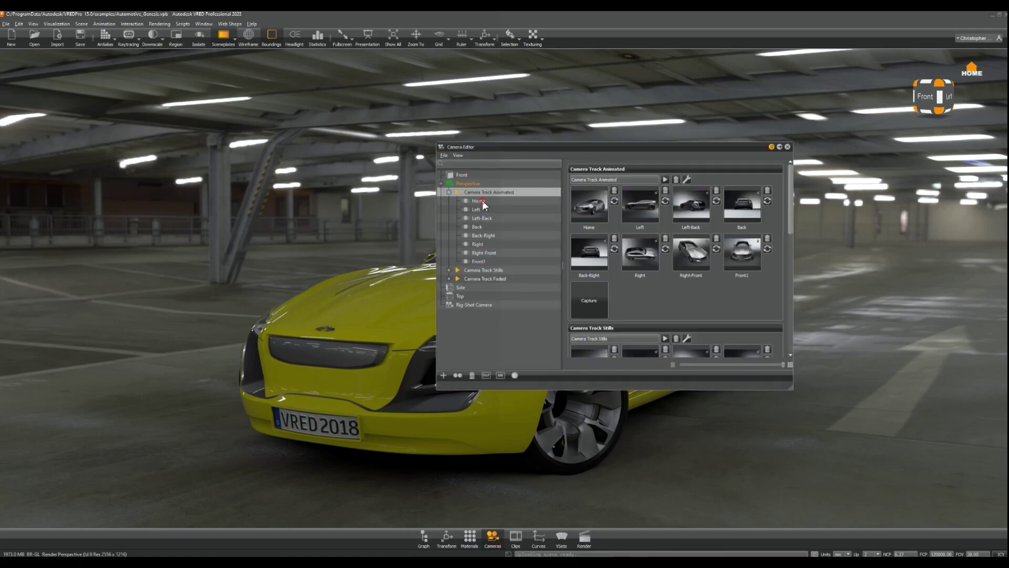
left_click(514, 201)
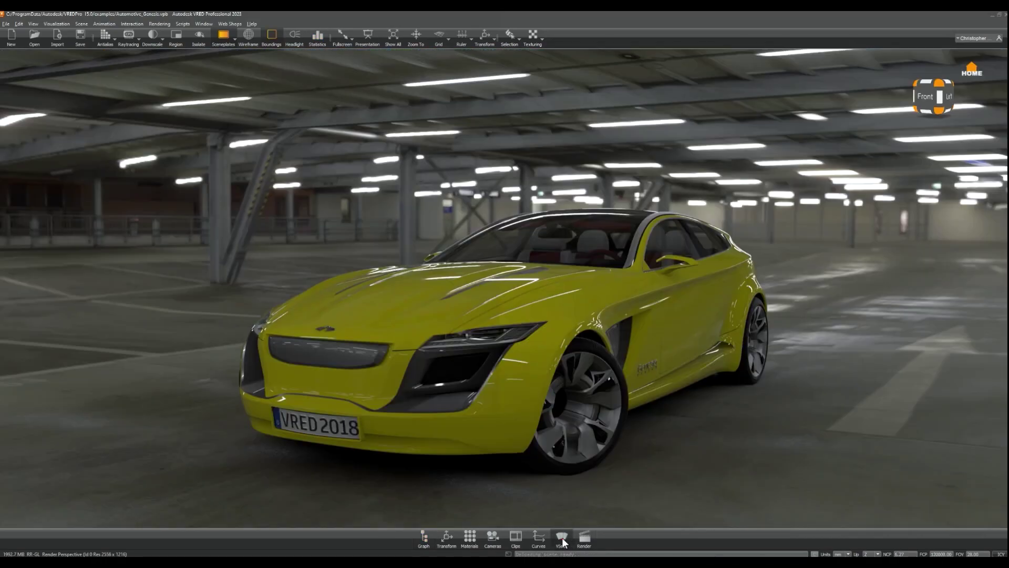
- Exit VR and open the Variant Sets dialog from the VSets button
left_click(561, 536)
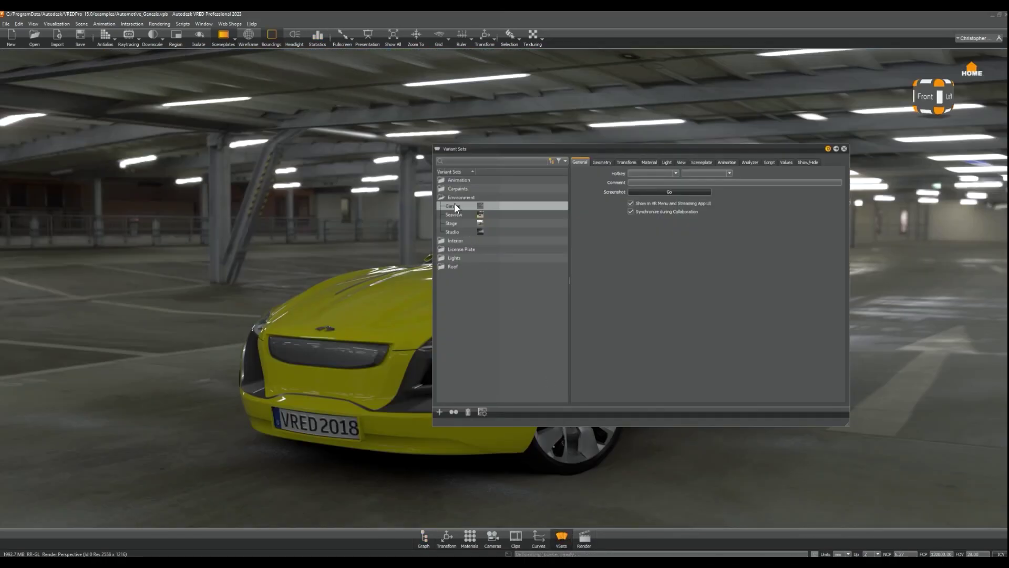
- Switch the environment to the Stage variant
left_click(455, 223)
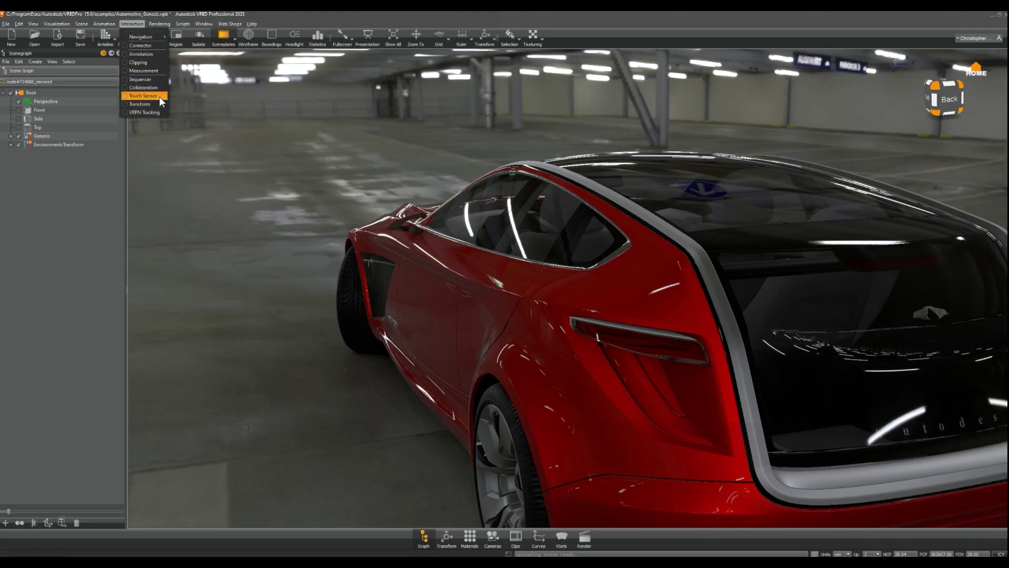
- In the floating Touch Sensor editor, create a 'Black' material node and duplicate it
left_click(143, 95)
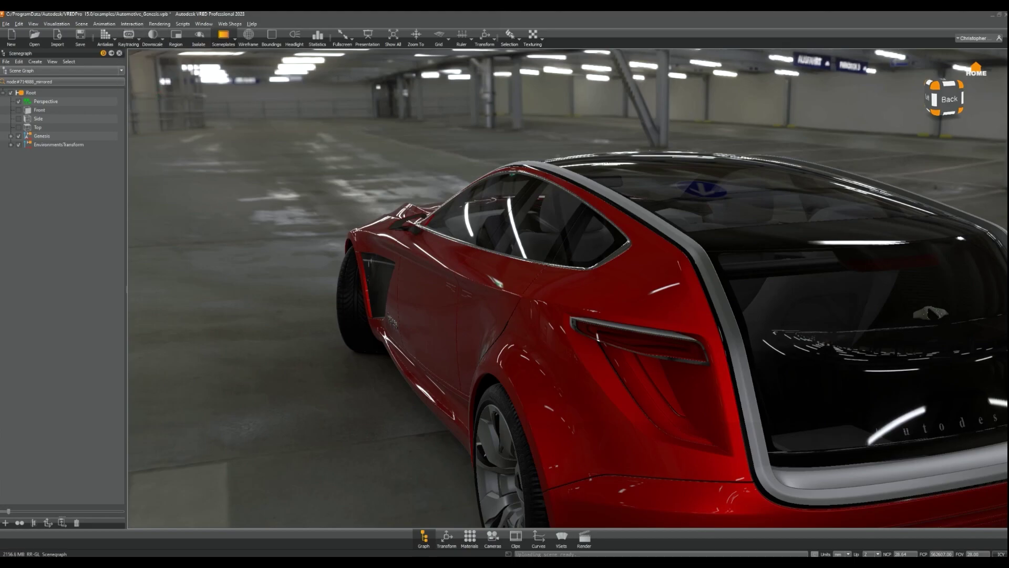
left_click_drag(125, 229, 315, 179)
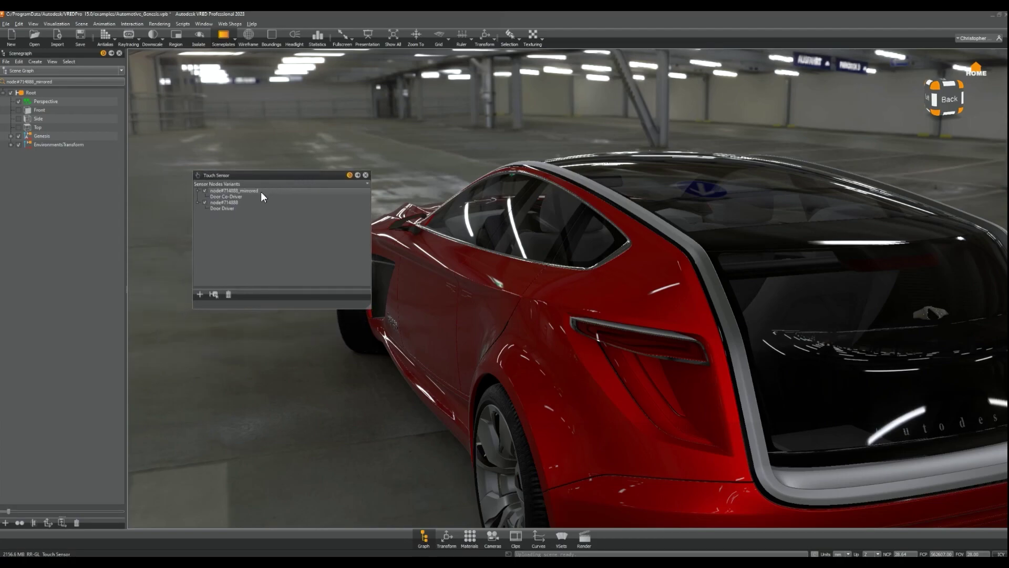
right_click(31, 93)
left_click(188, 98)
type("Black")
key("Return")
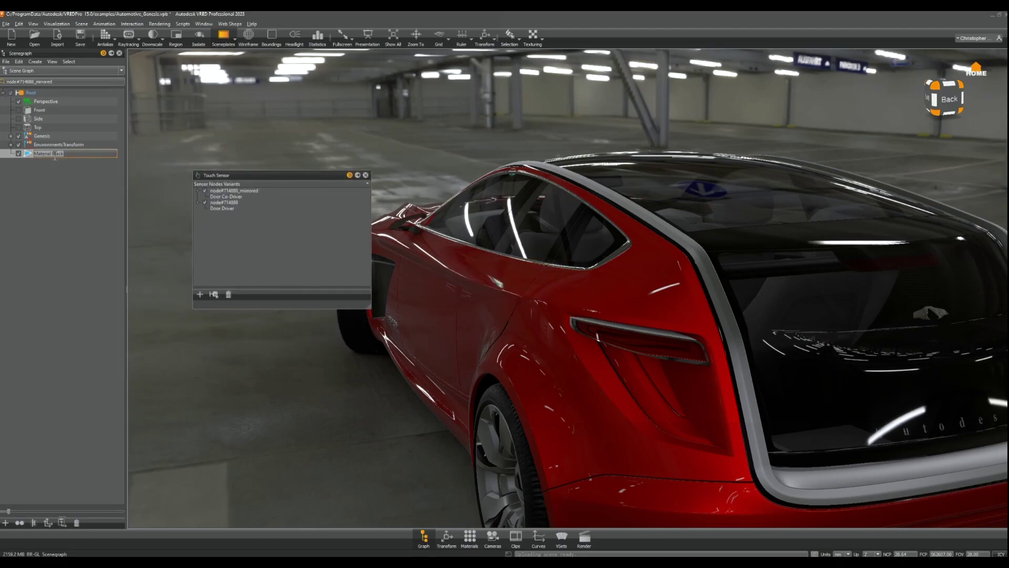
key("ctrl+d")
key("ctrl+d")
double_click(58, 162)
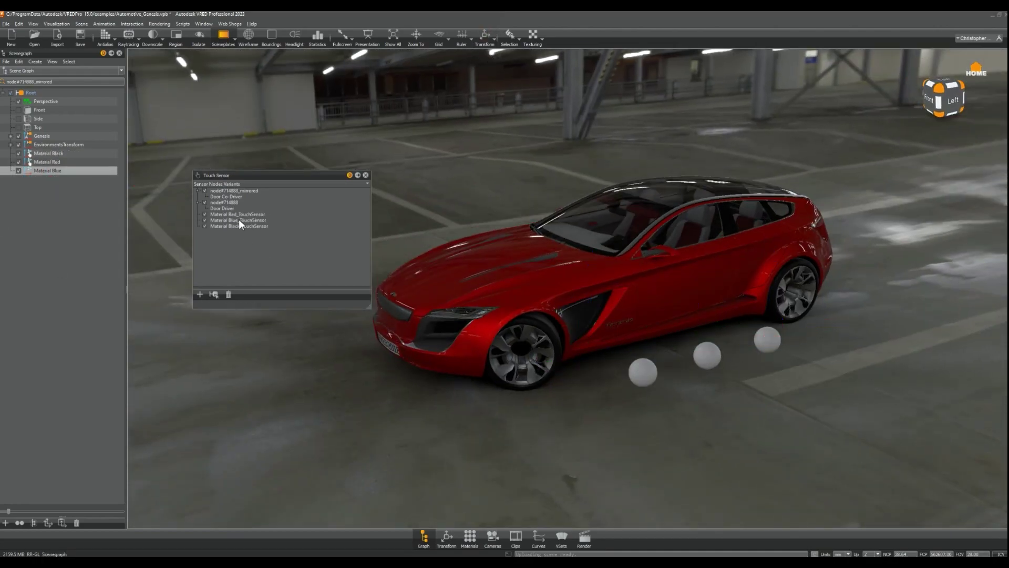
- Link the colour variants from VSets to the matching material touch sensors
left_click(561, 538)
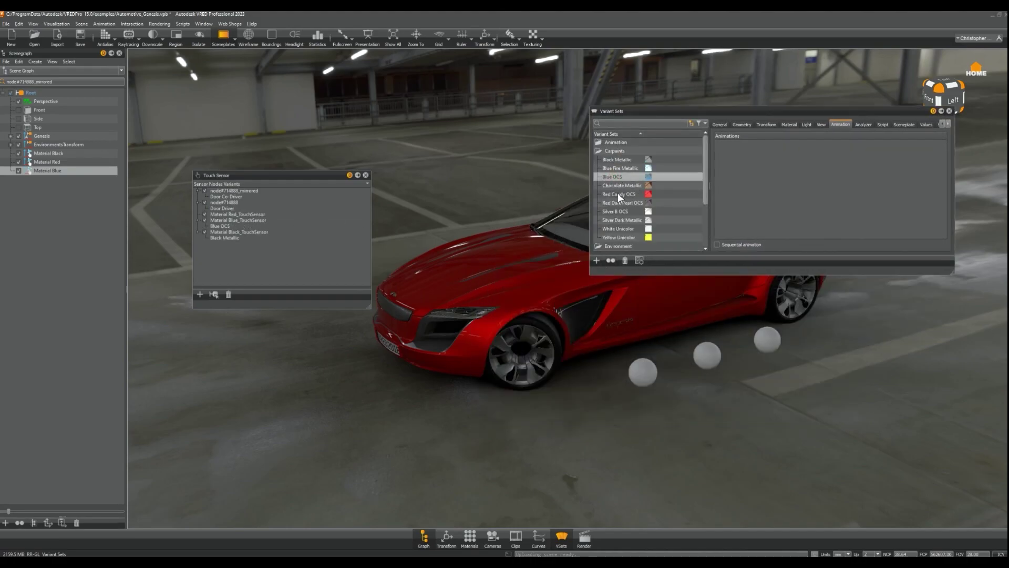
left_click(949, 112)
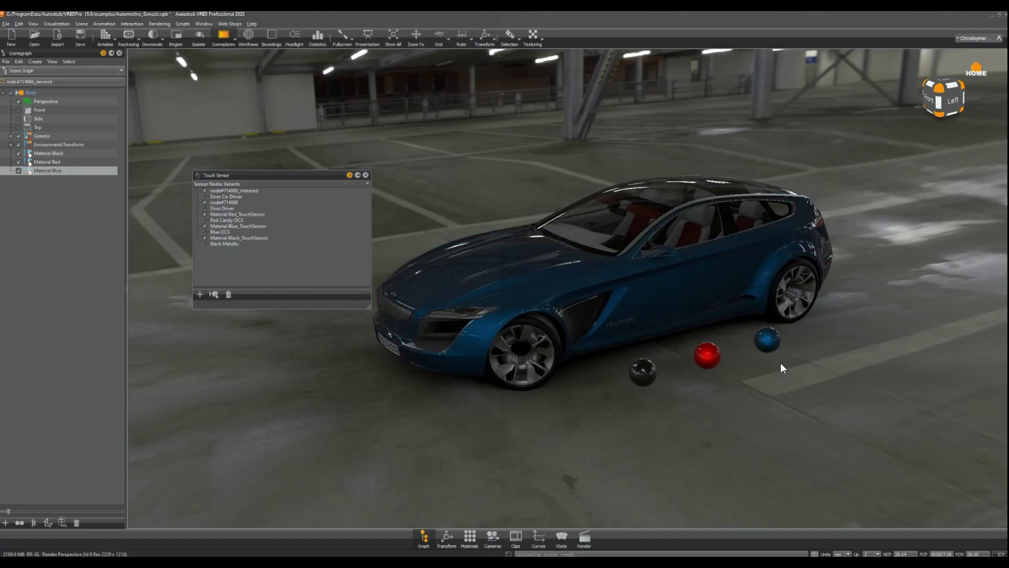
left_click_drag(275, 180, 241, 191)
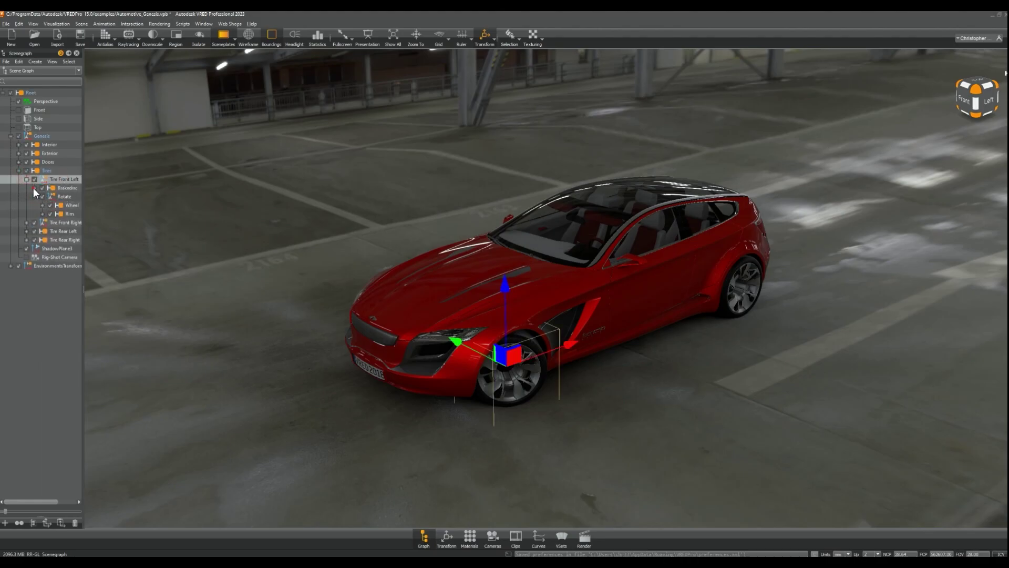
- Create a sphere under Tire Front Left and move it into the front-left wheel
left_click_drag(84, 198, 132, 196)
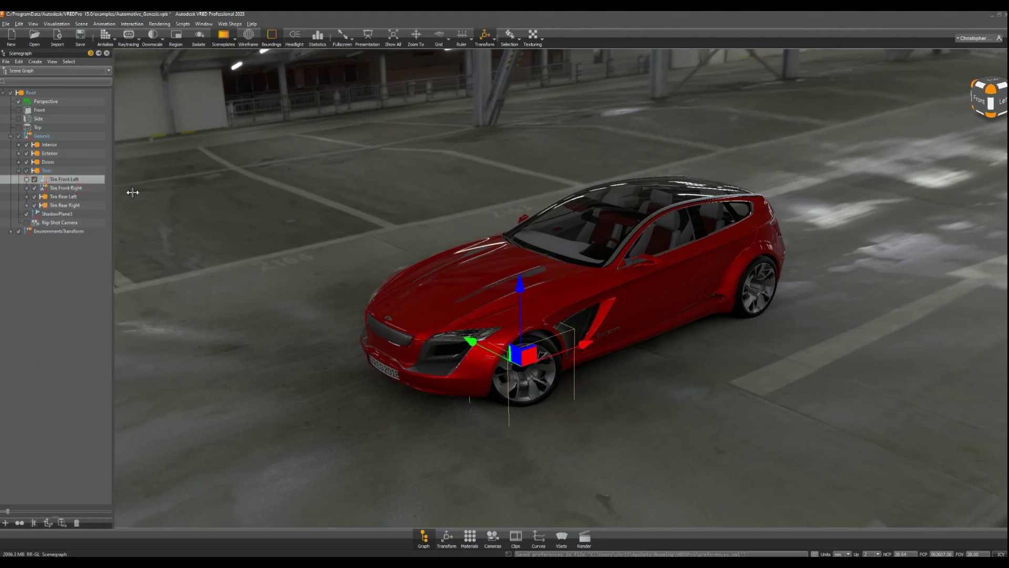
right_click(73, 183)
mouse_move(173, 188)
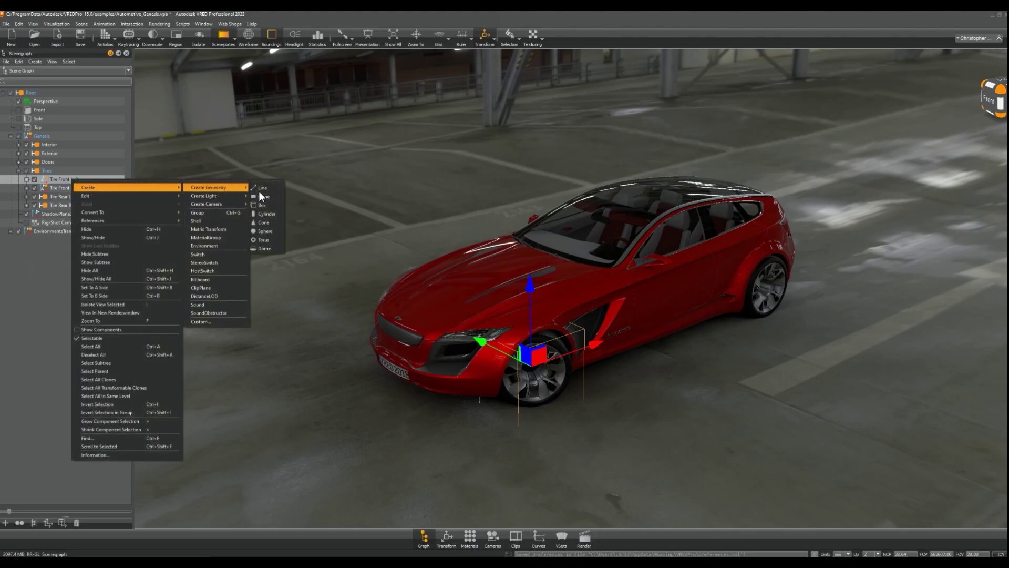
left_click(264, 231)
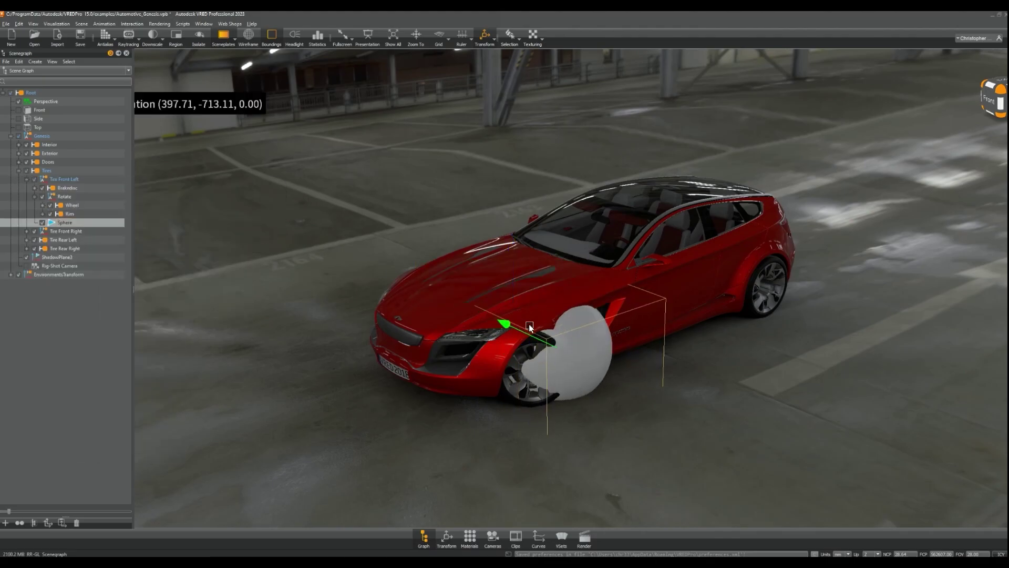
left_click(446, 537)
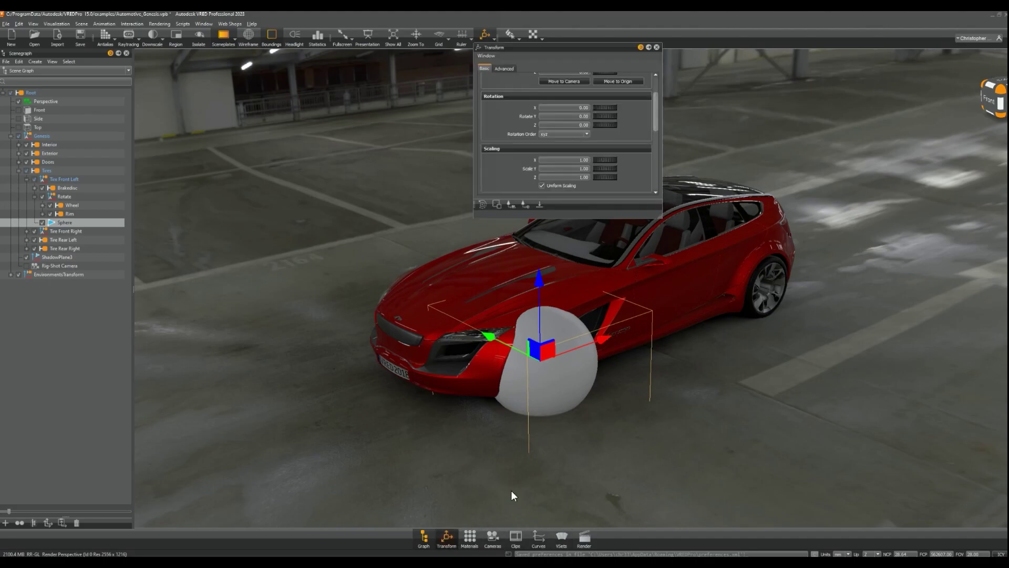
left_click_drag(514, 334, 499, 339)
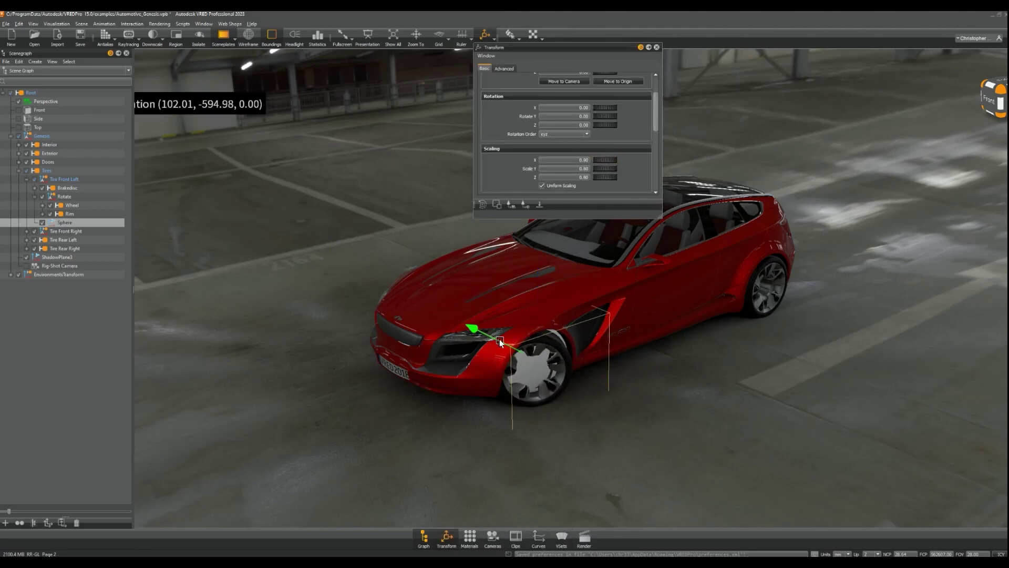
left_click_drag(584, 348, 584, 348)
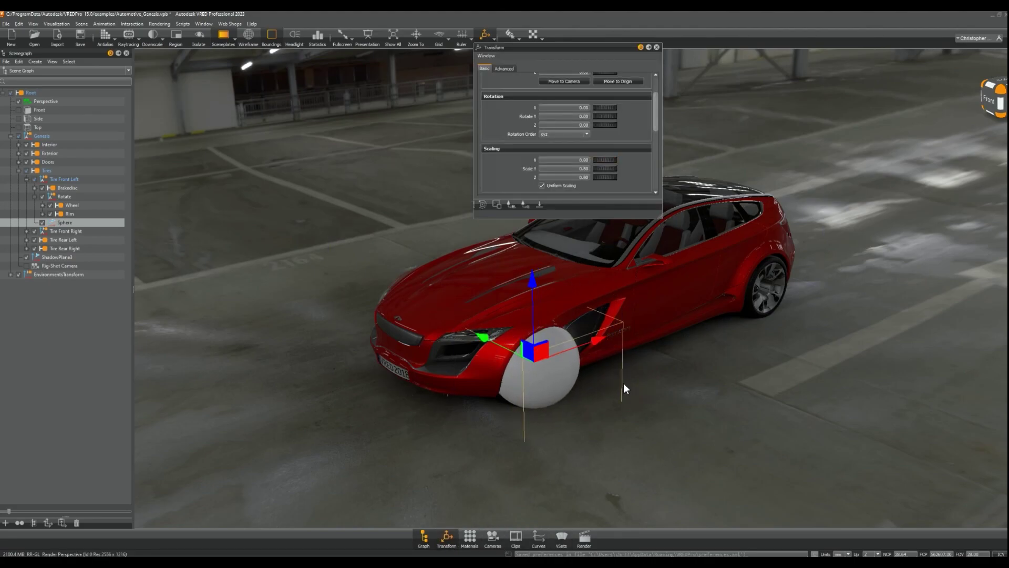
- Apply the Transparent material to the wheel sphere in the Material Editor
left_click(470, 537)
left_click(640, 275)
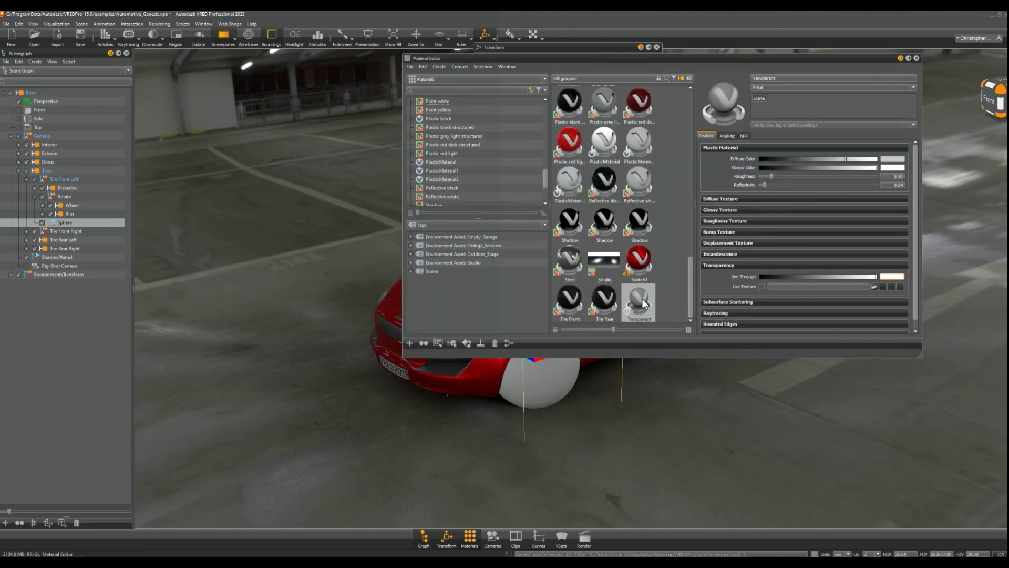
left_click_drag(557, 389, 554, 390)
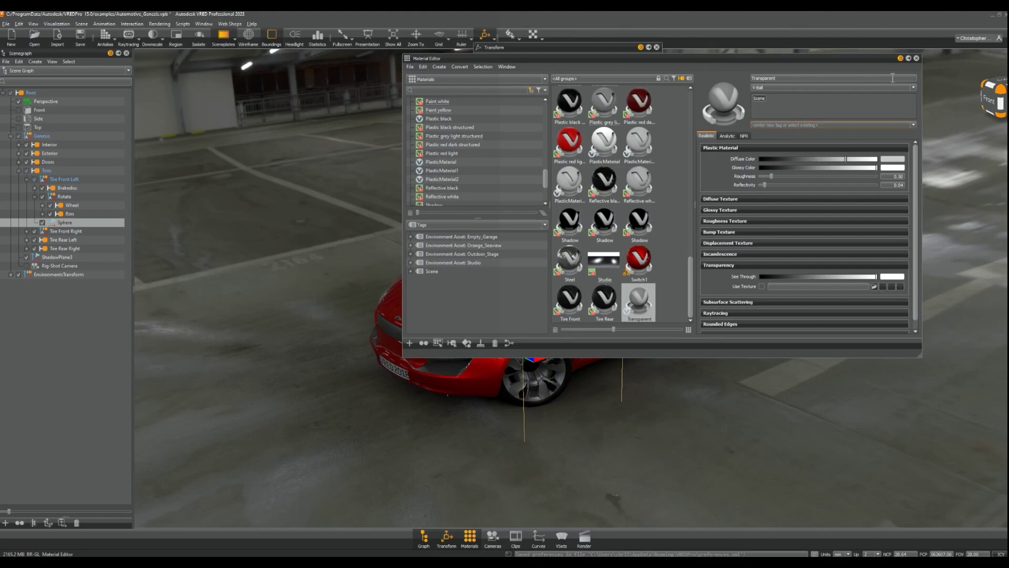
left_click(916, 58)
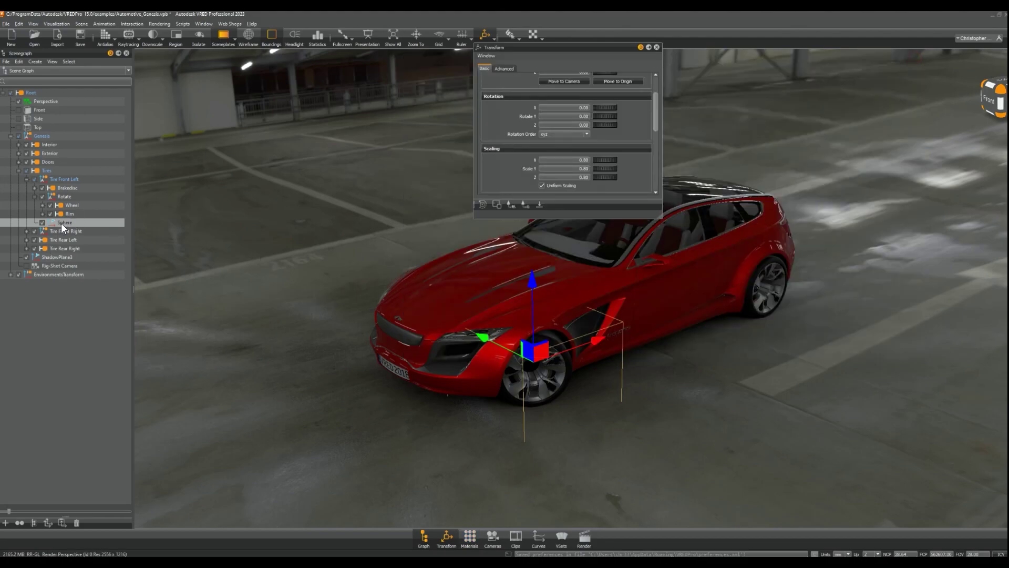
left_click(657, 48)
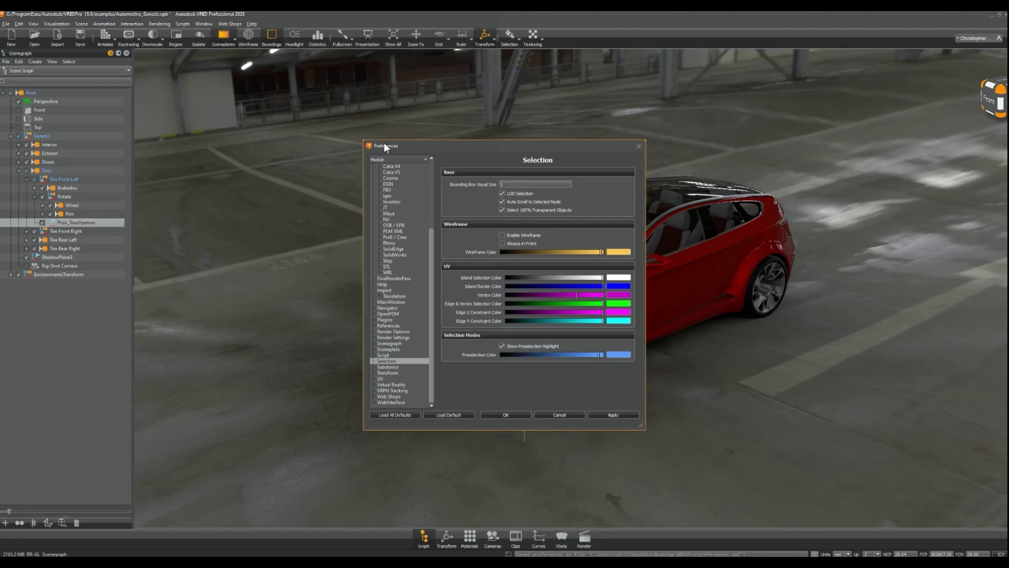
- Add Prox_Touchsensor as a touch sensor and assign it the Wheel Position variant
left_click_drag(385, 147, 266, 134)
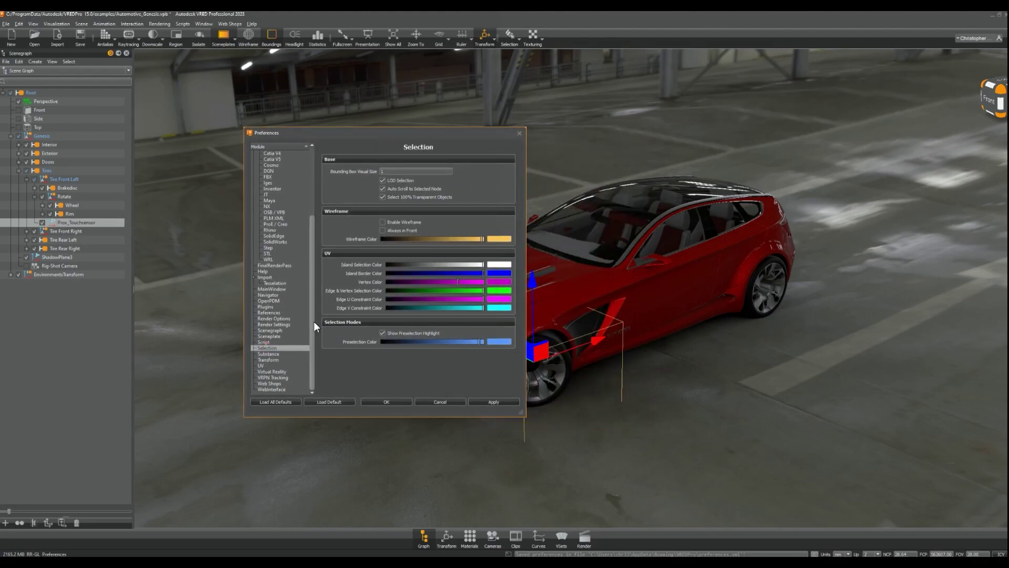
key("Escape")
left_click(131, 24)
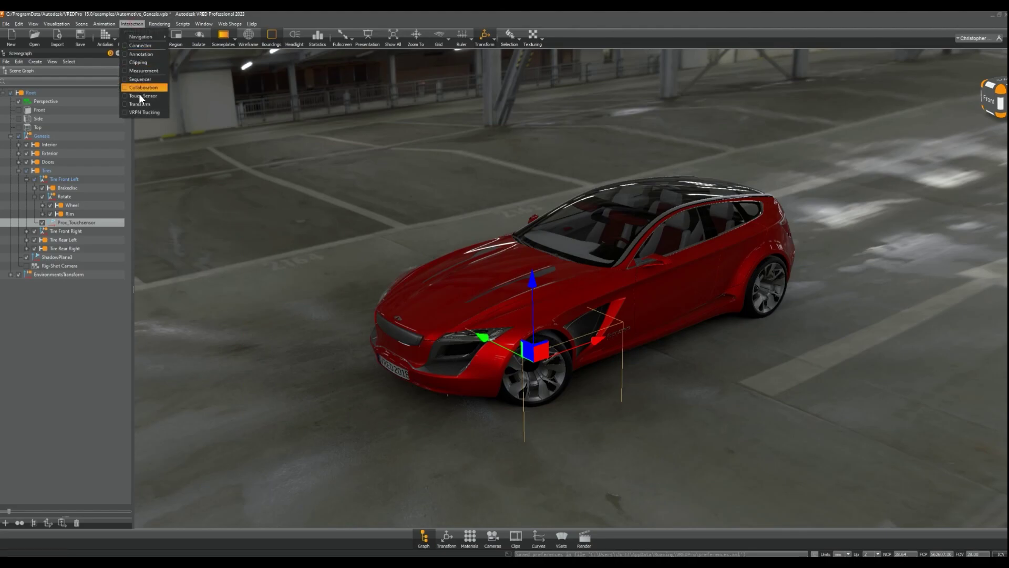
left_click(139, 93)
left_click(561, 536)
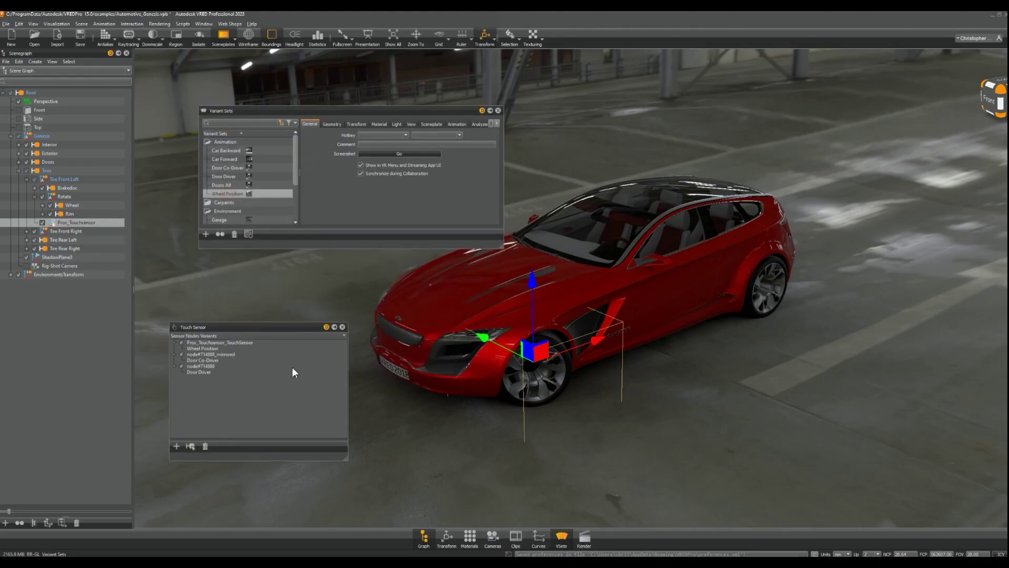
left_click(343, 327)
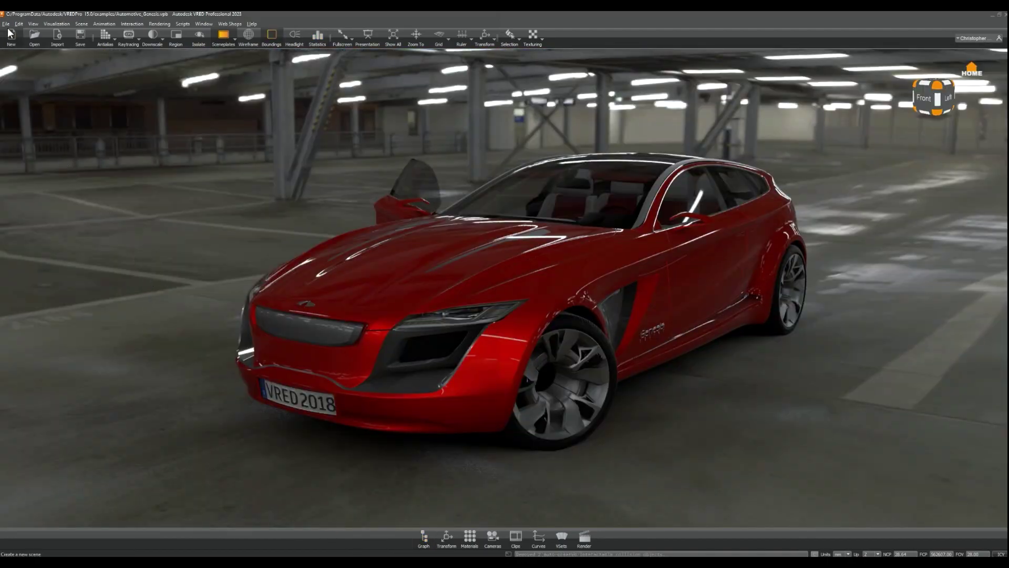
- Browse the Open File dialog into examples\vr to list its Python scripts and VPB scenes
left_click(23, 55)
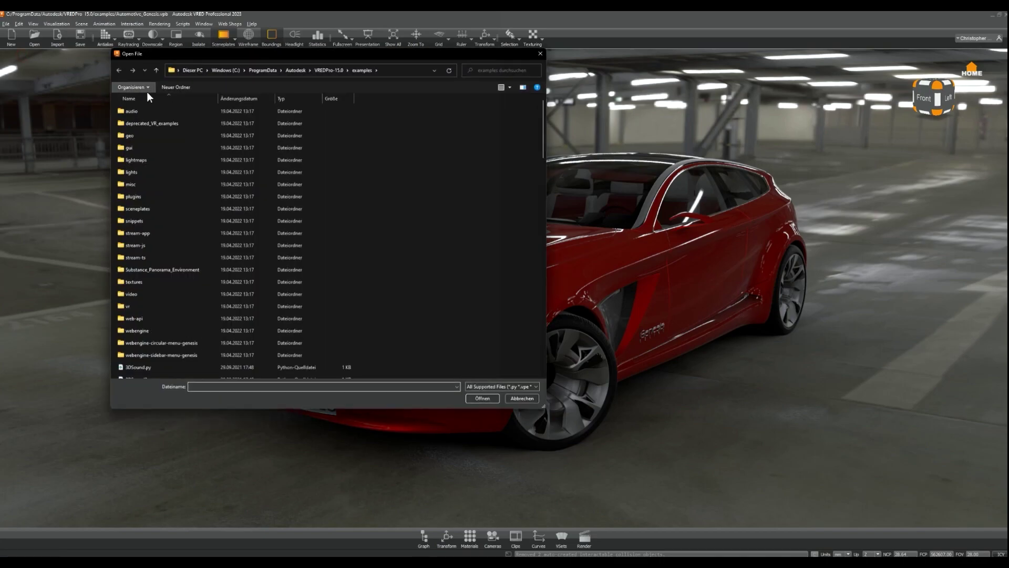
double_click(143, 305)
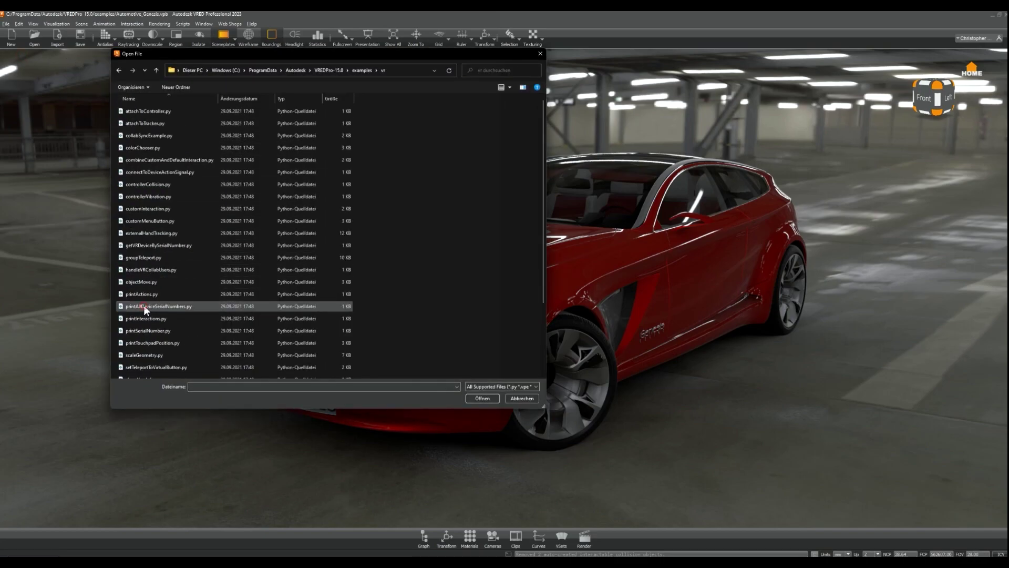
left_click_drag(543, 143, 550, 218)
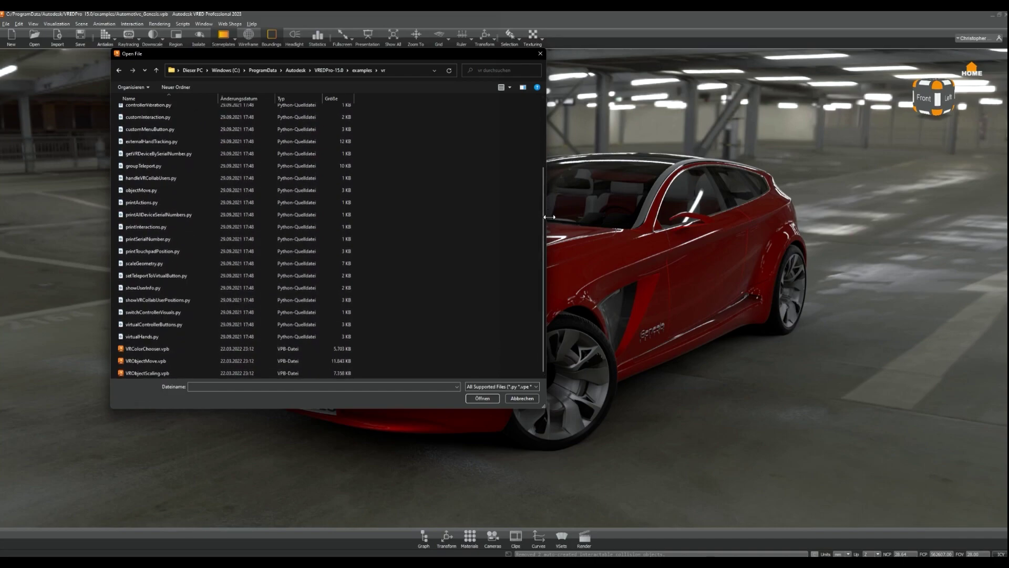